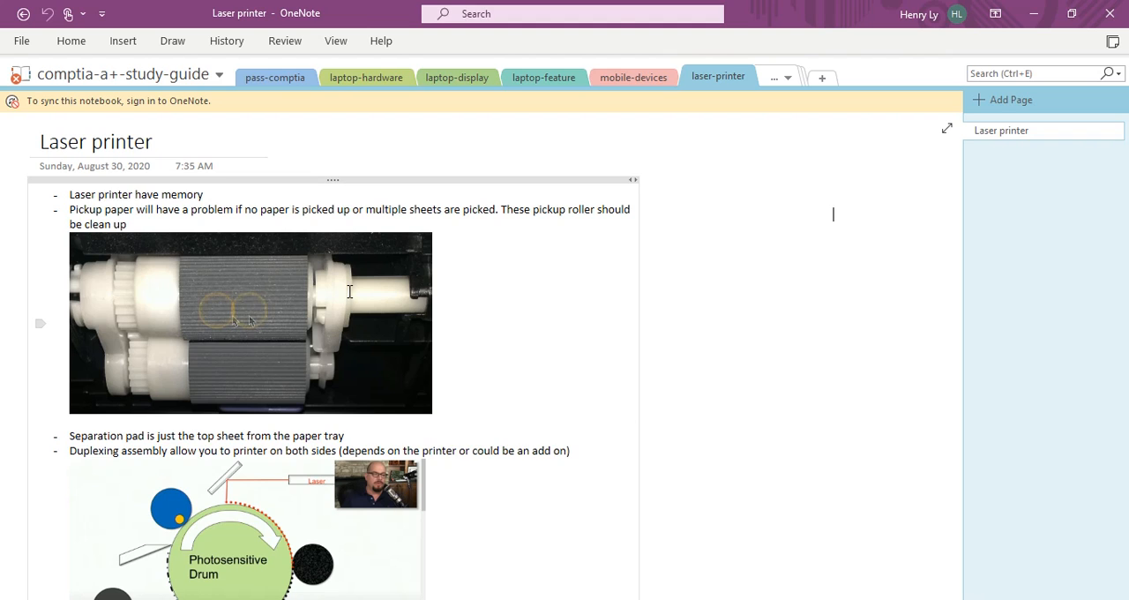
Step: Create a notebook named m365-notes in the OneNote Notebooks folder and check it in the list of open notebooks
click(832, 213)
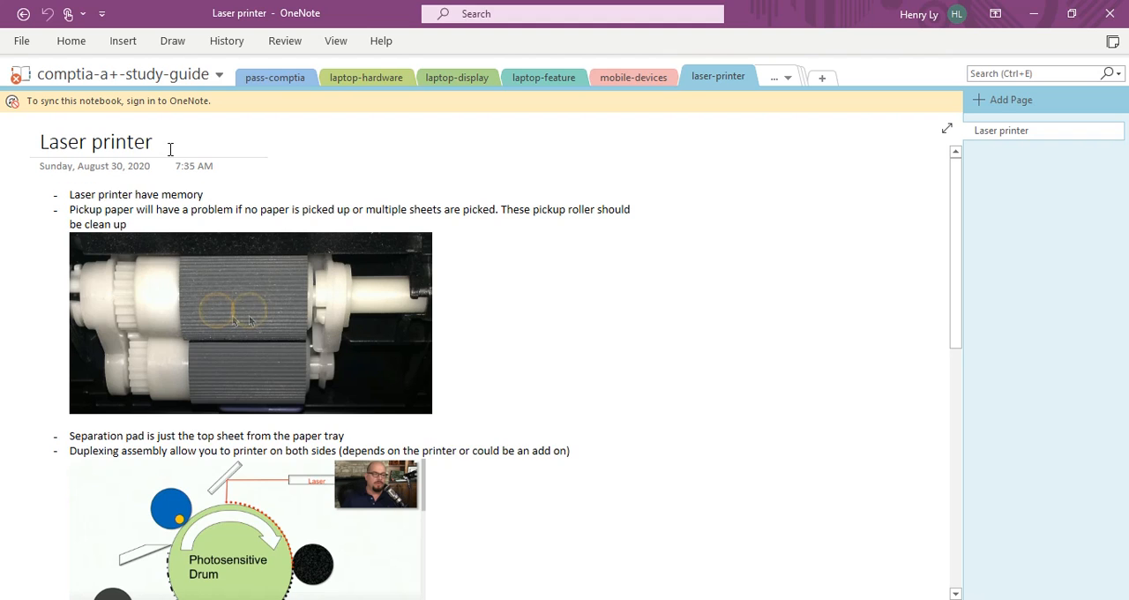
click(22, 41)
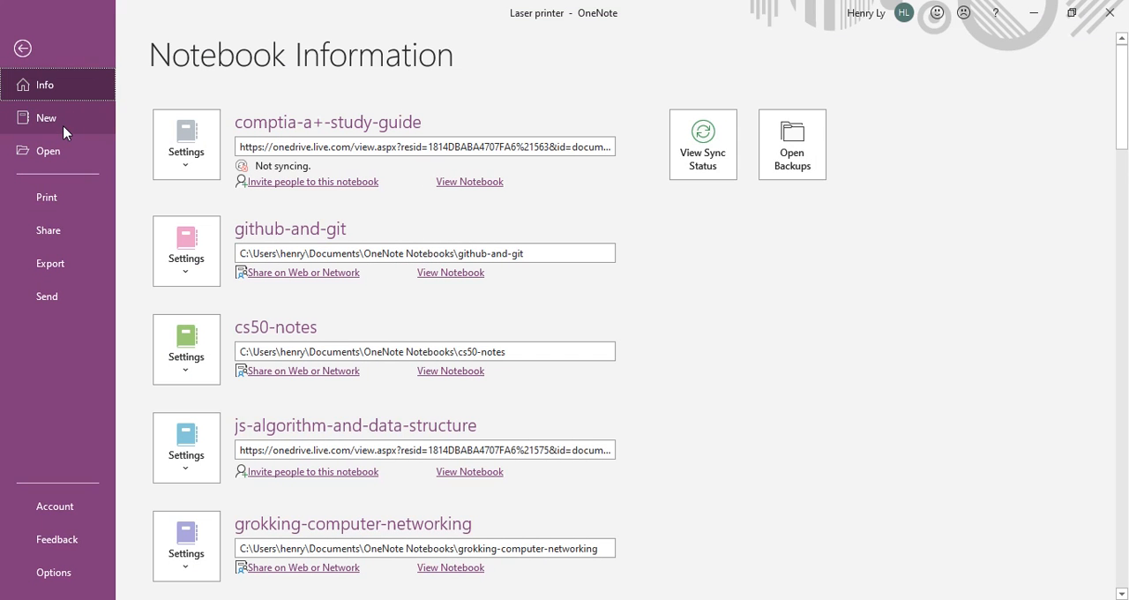
click(60, 122)
click(458, 491)
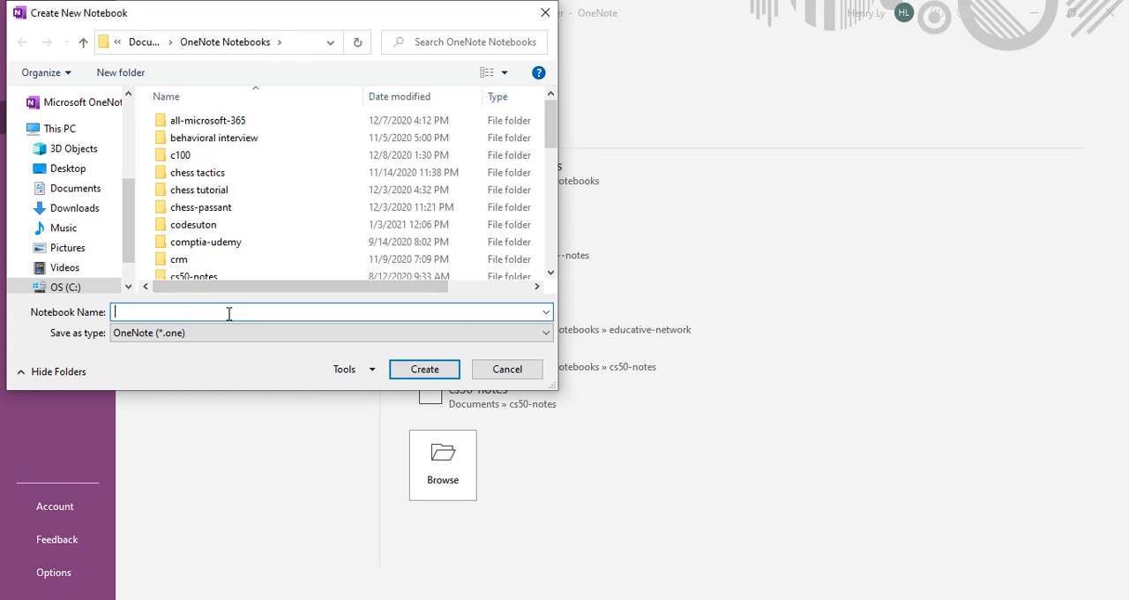
text(m365-notes)
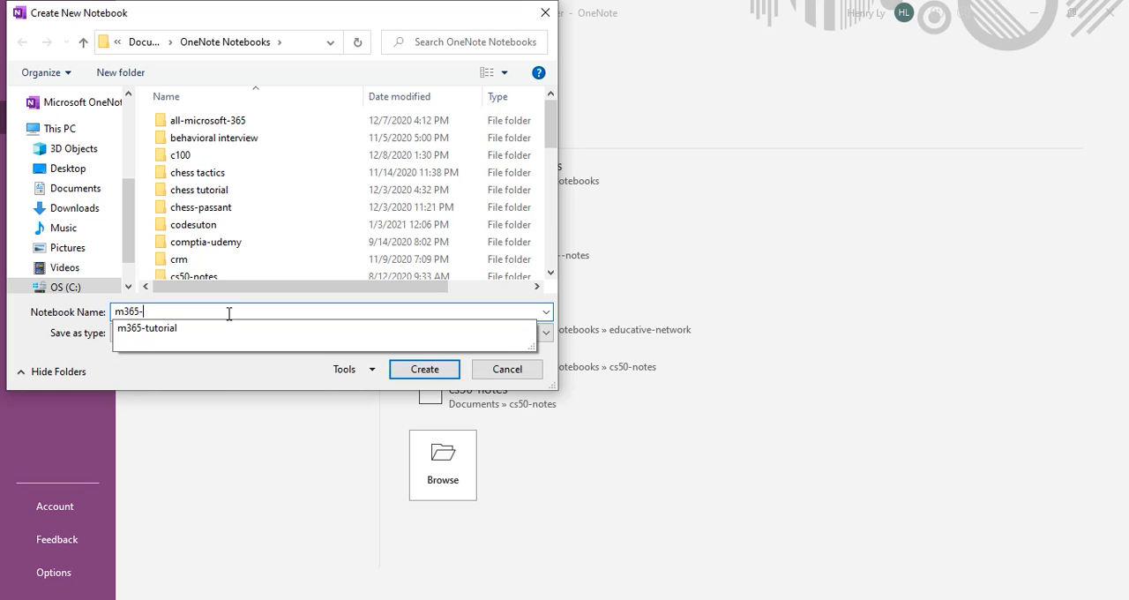
click(430, 377)
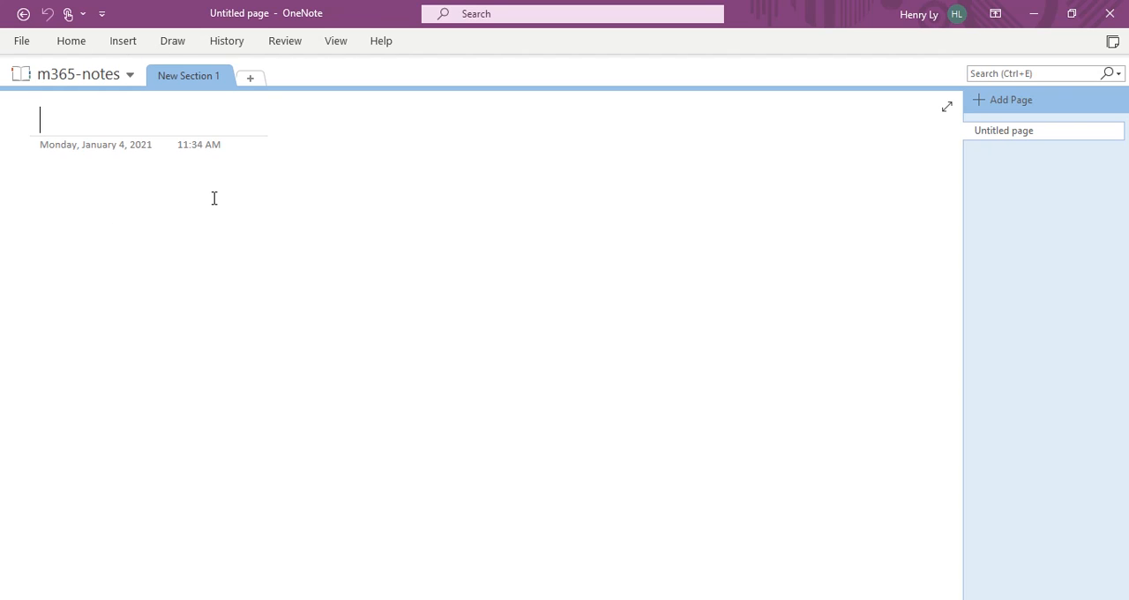
click(130, 77)
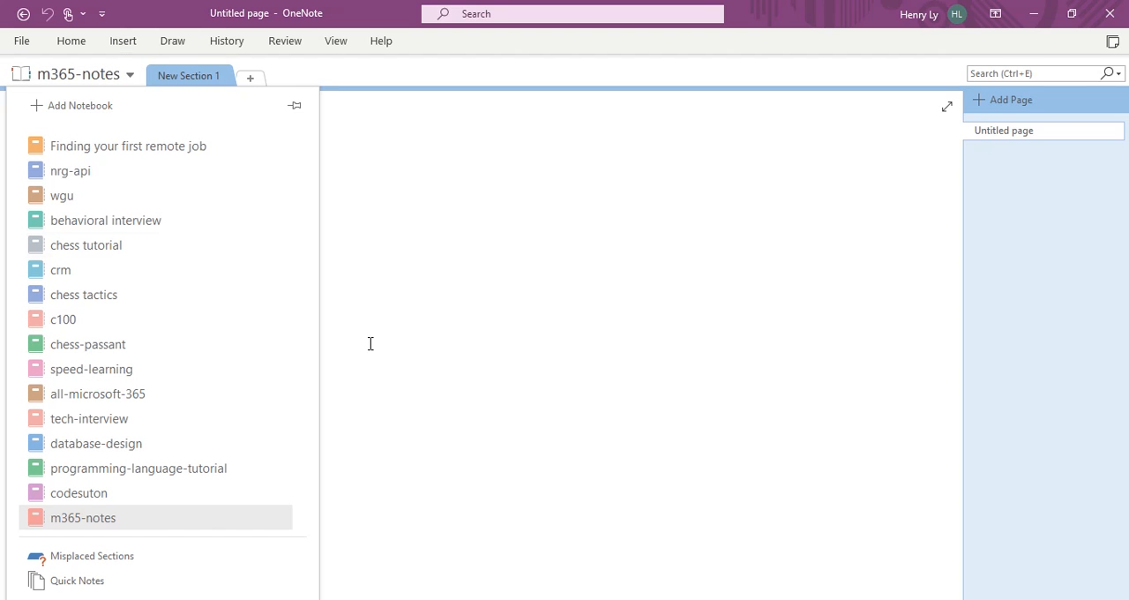
click(394, 330)
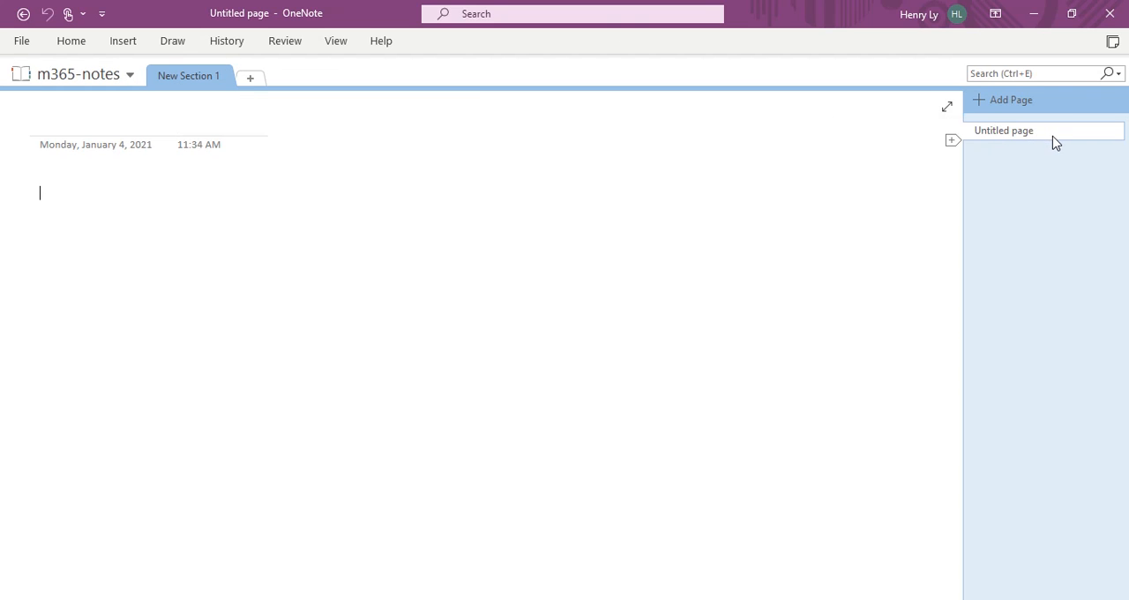
Step: Add a second section to the m365-notes notebook and rename the first section introduction
click(249, 79)
click(197, 77)
right_click(198, 78)
click(219, 97)
text(introduction)
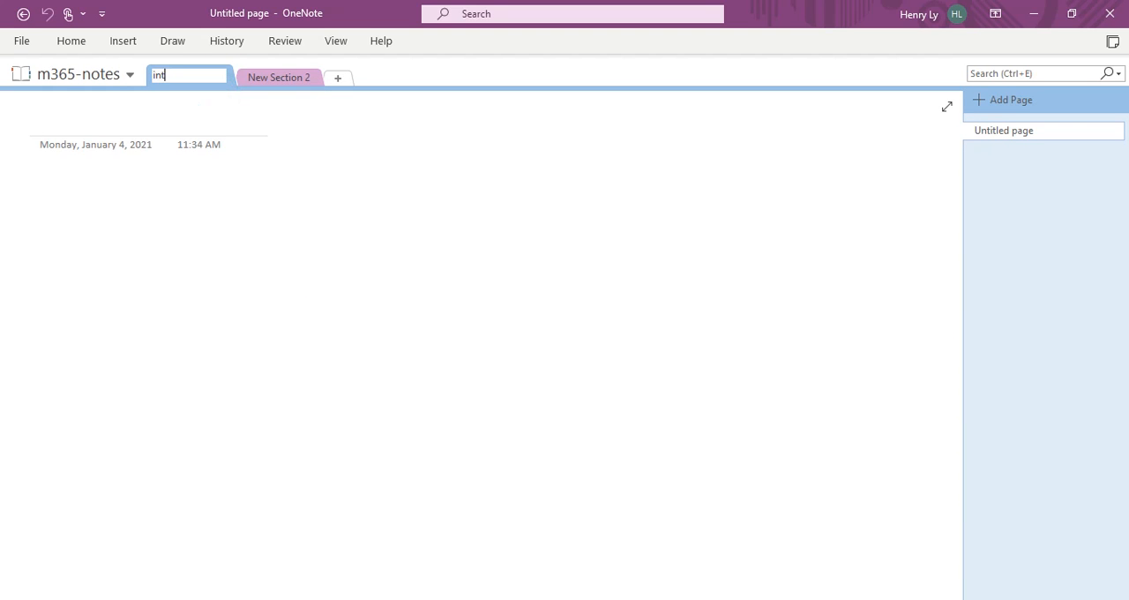
Step: Rename the second section of the notebook middle
right_click(287, 79)
click(342, 90)
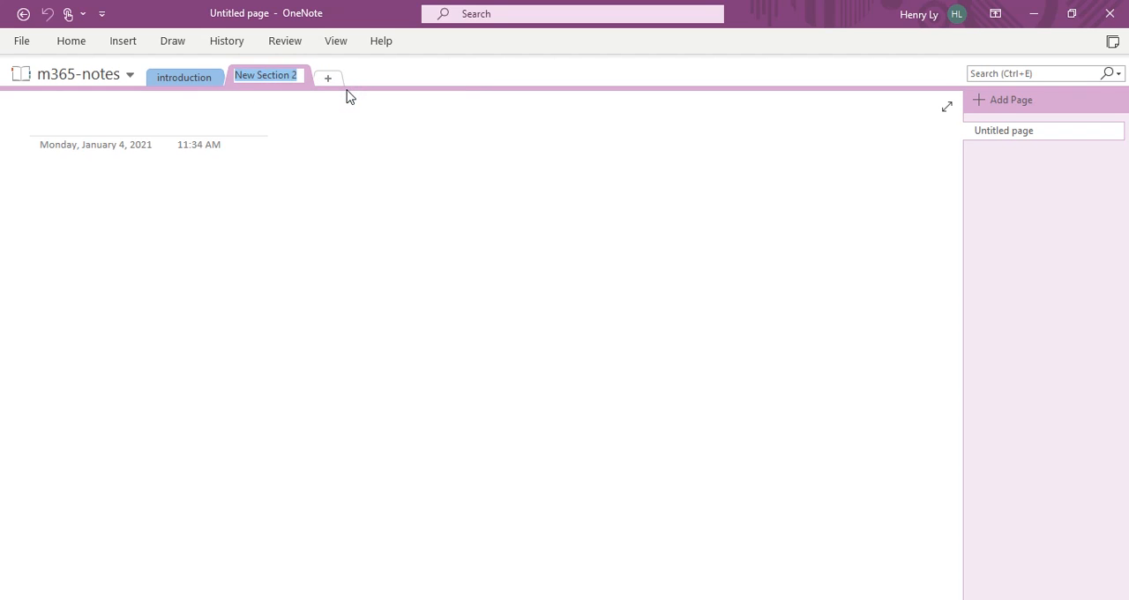
text(middle)
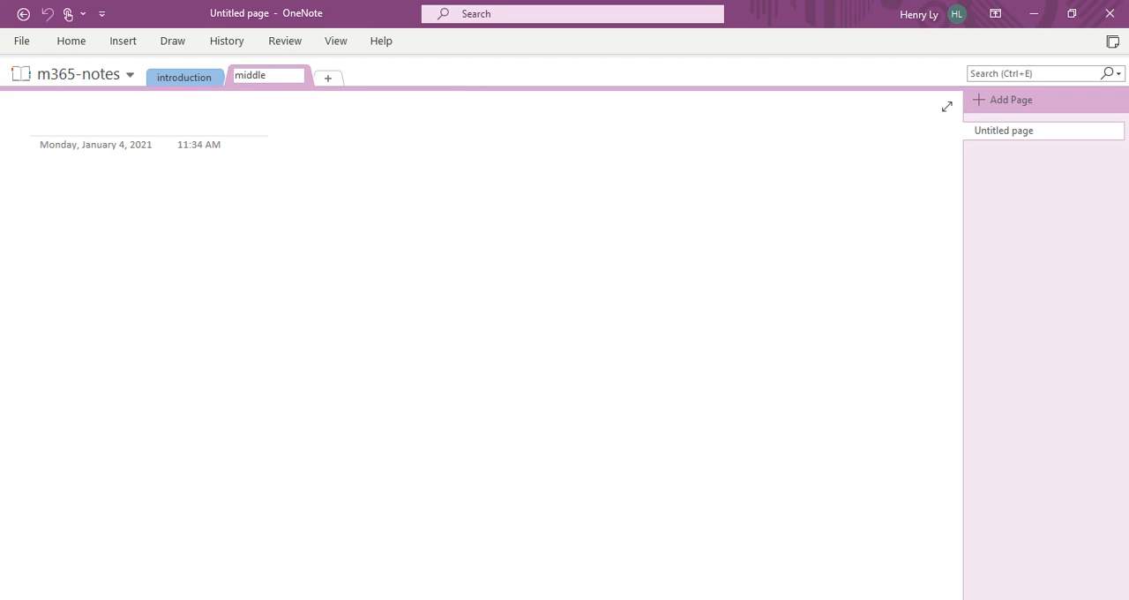
click(330, 158)
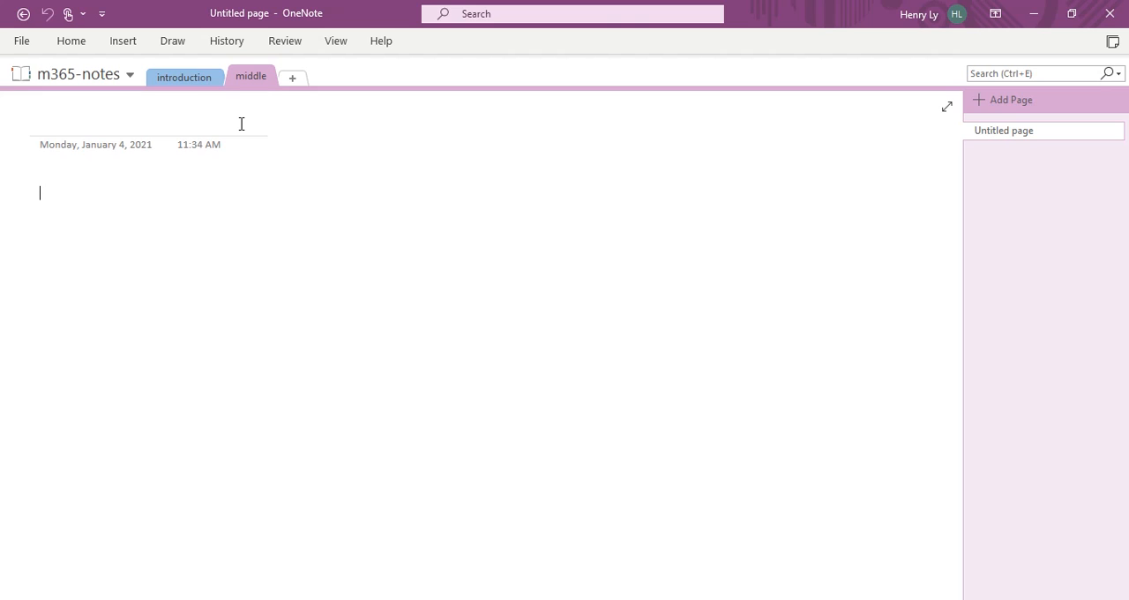
Step: Add two pages titled Page 1 and Page 2 to the introduction section
click(171, 88)
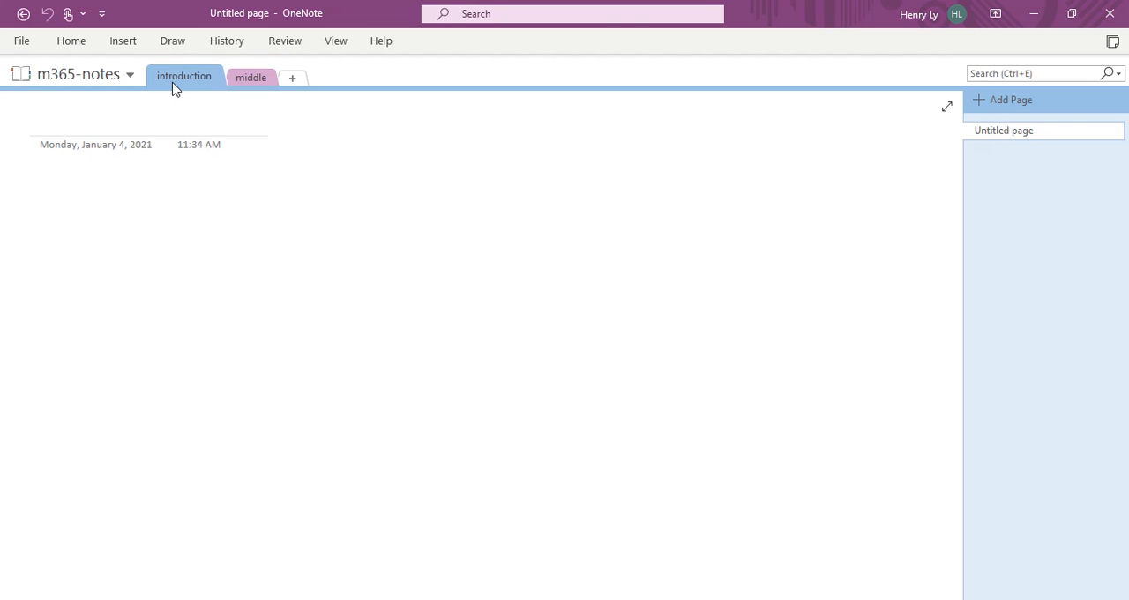
click(1046, 103)
text(page 1)
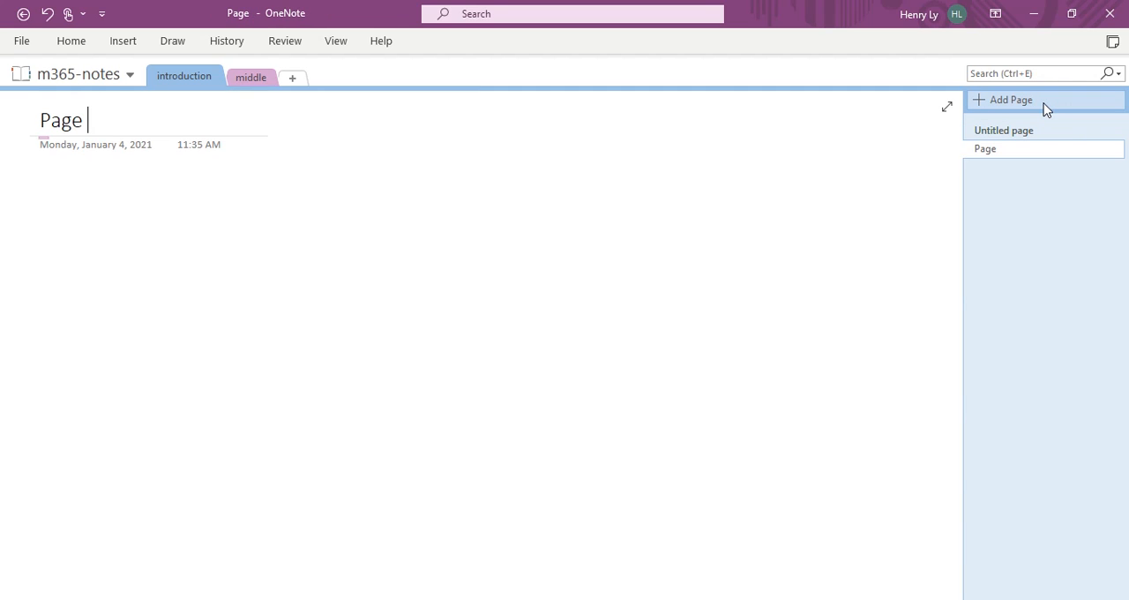
click(1045, 103)
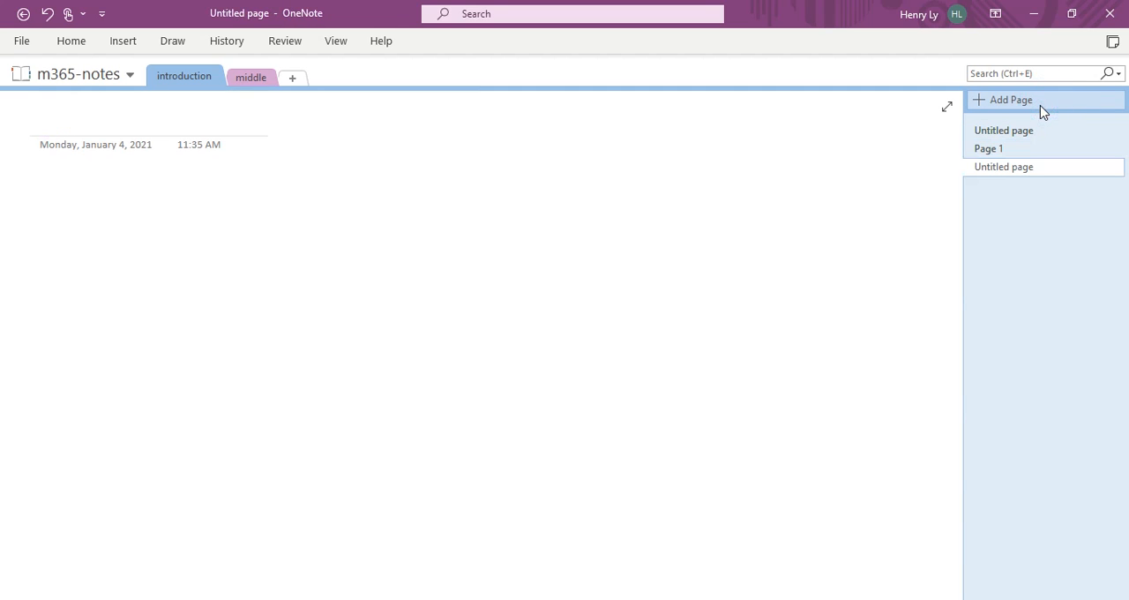
text(page 2)
key(Return)
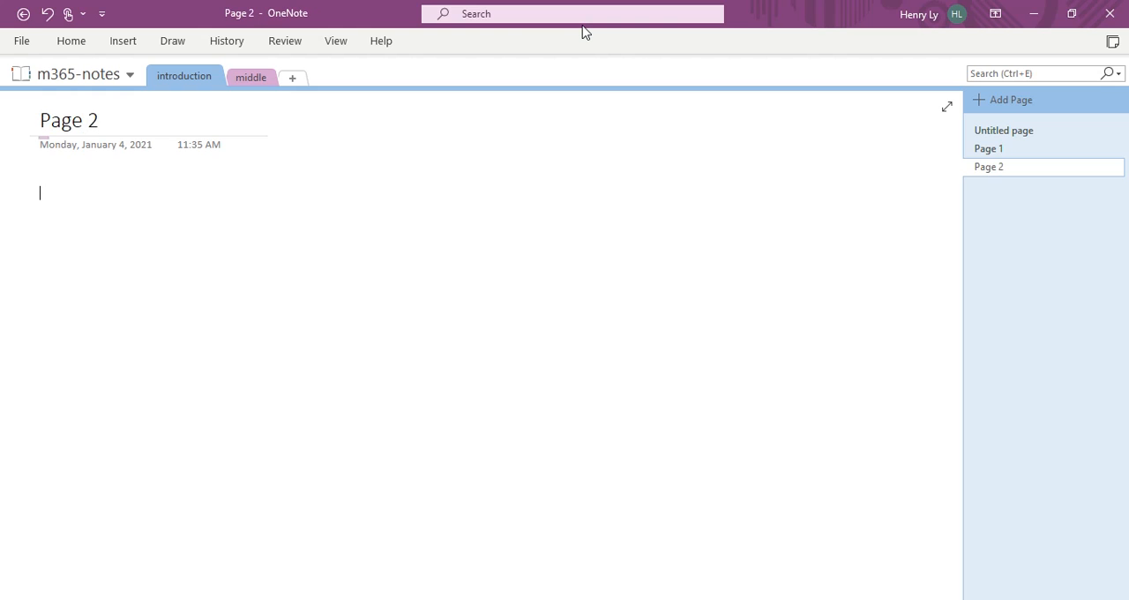
Step: Add a second page to the middle section and title the section's first page Page 1
click(251, 79)
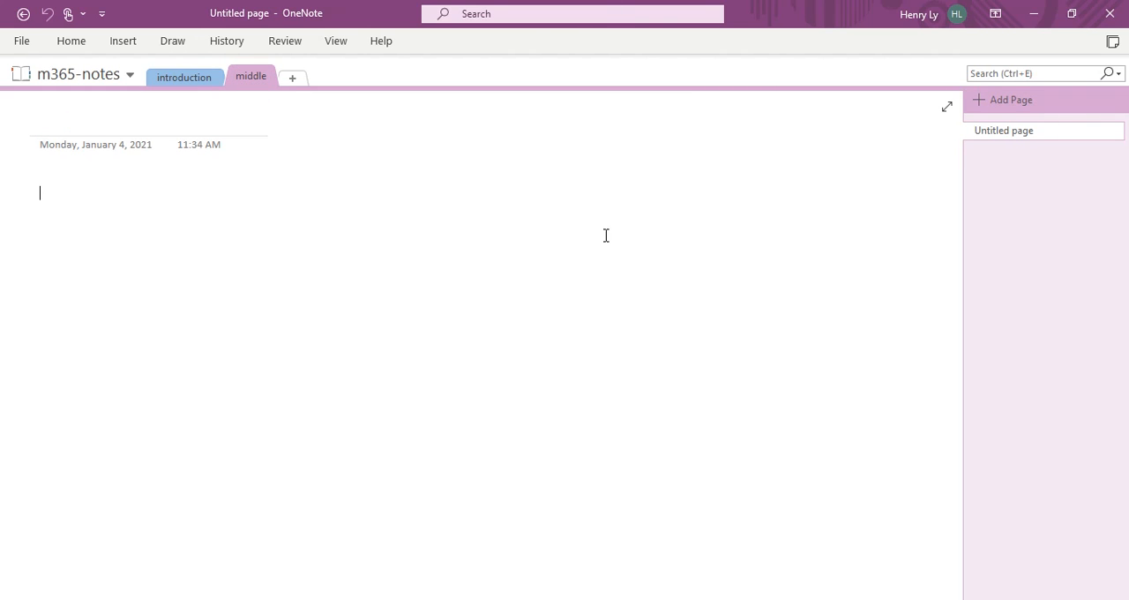
click(1043, 96)
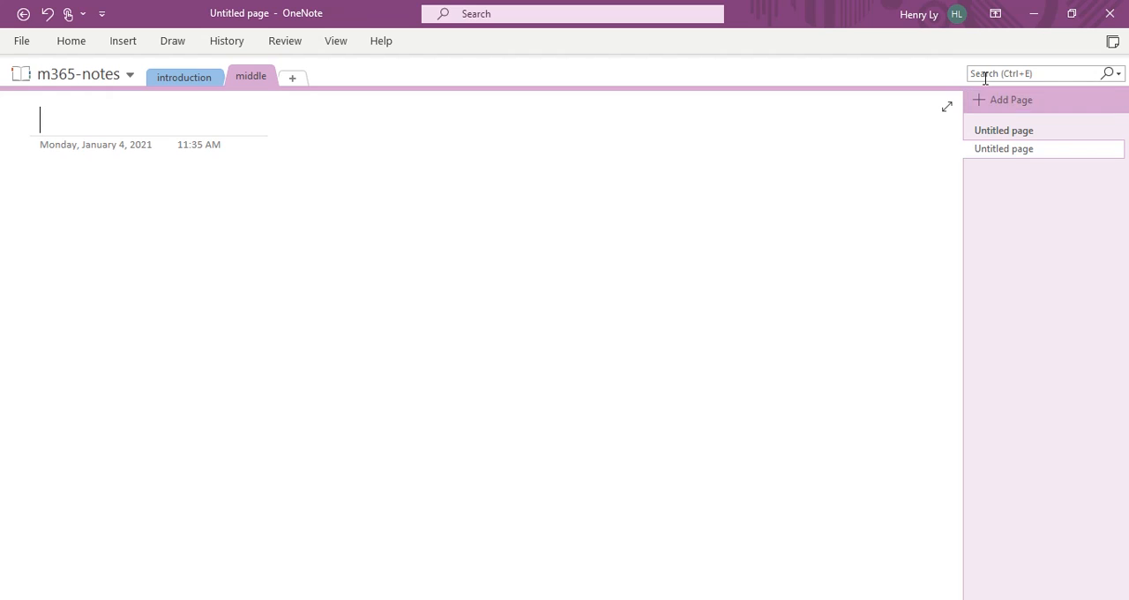
click(1043, 131)
click(138, 126)
text(Page 1)
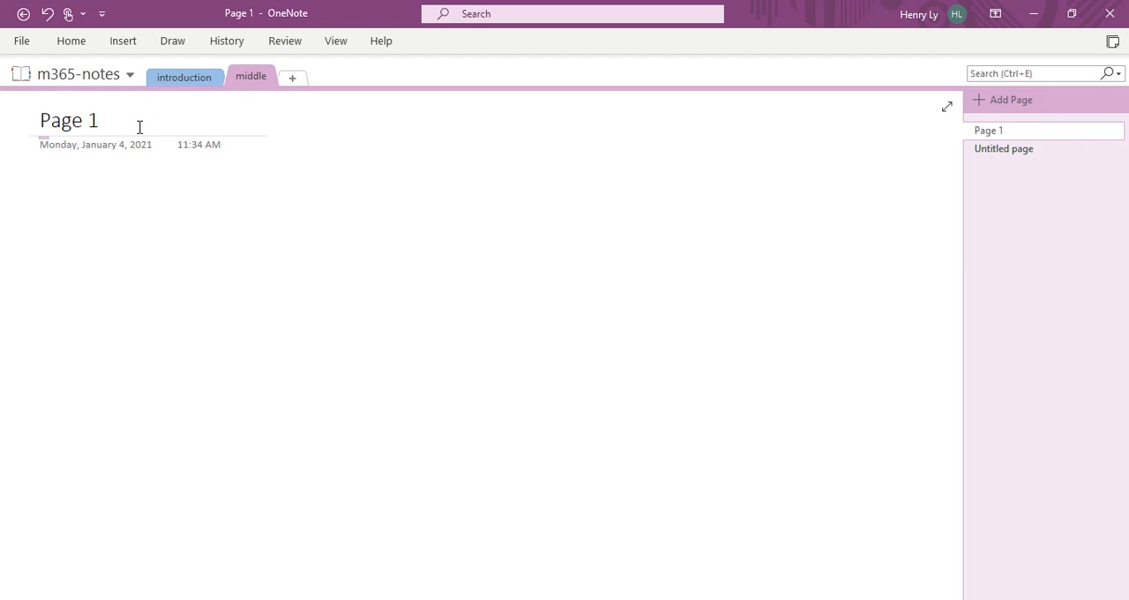
Step: Title the second page of the middle section "This is a random title"
click(989, 148)
click(150, 121)
text(This is a random title)
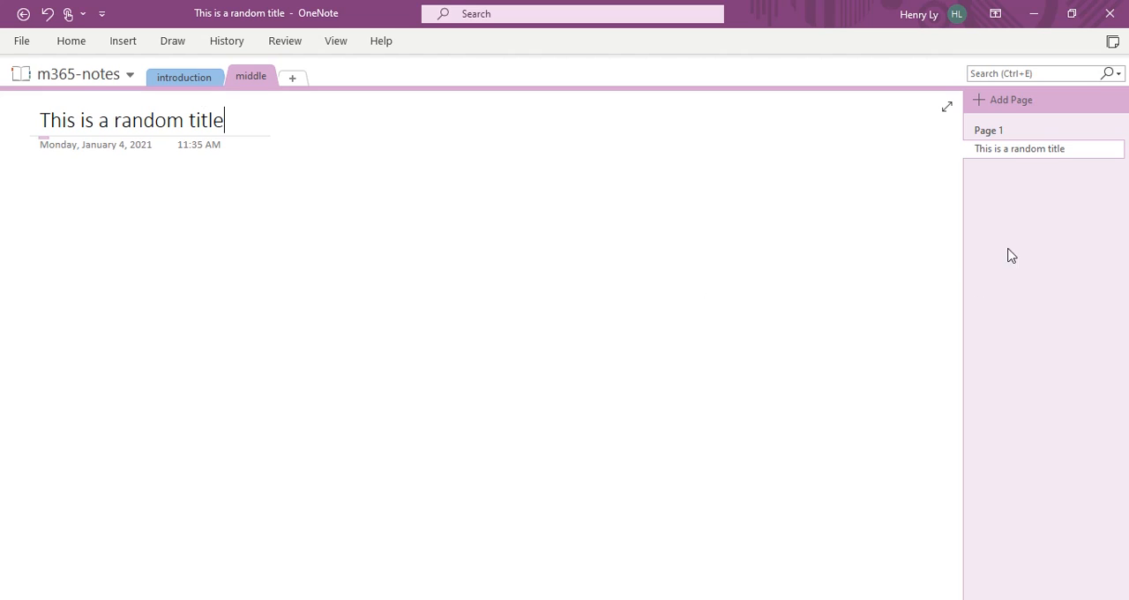
click(794, 193)
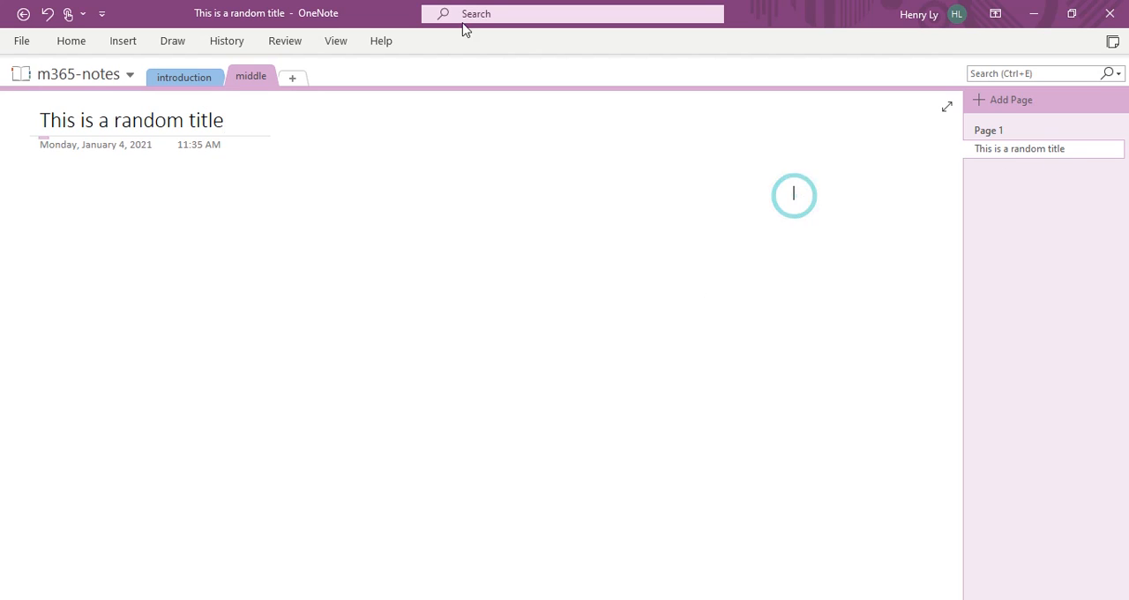
Step: Write the note "This is my first note I am taking" on Page 1 of the introduction section
click(174, 79)
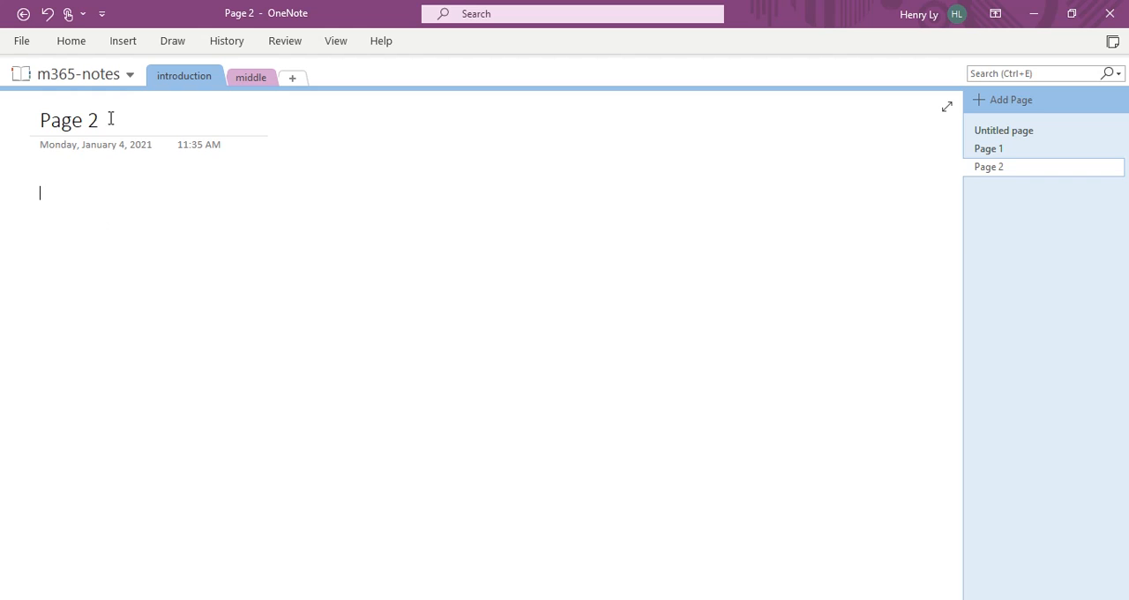
click(1065, 148)
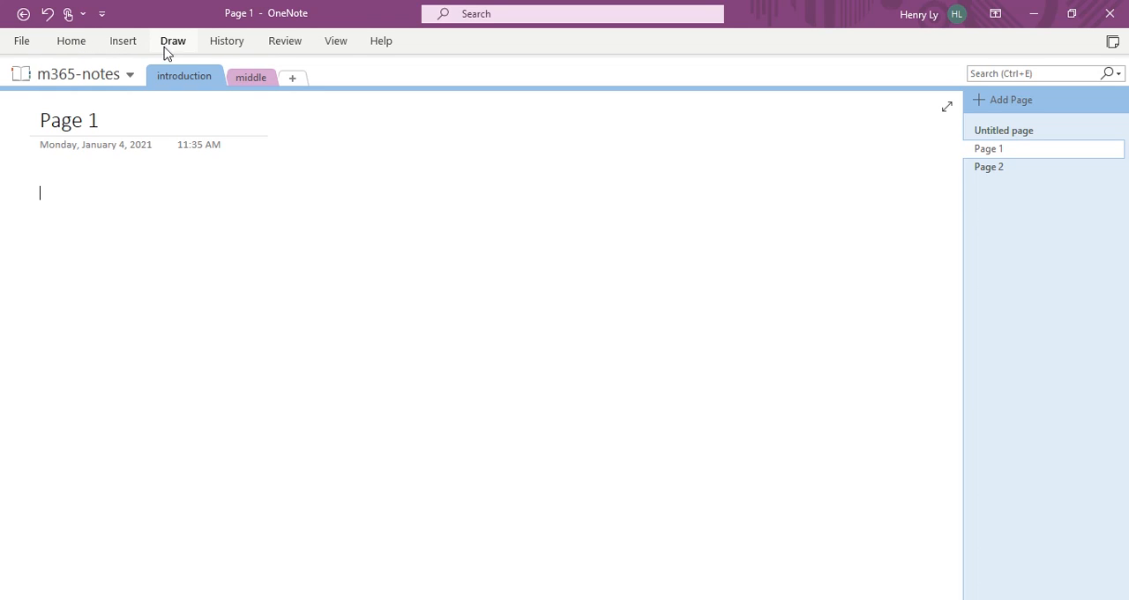
click(102, 208)
text(This is my first note)
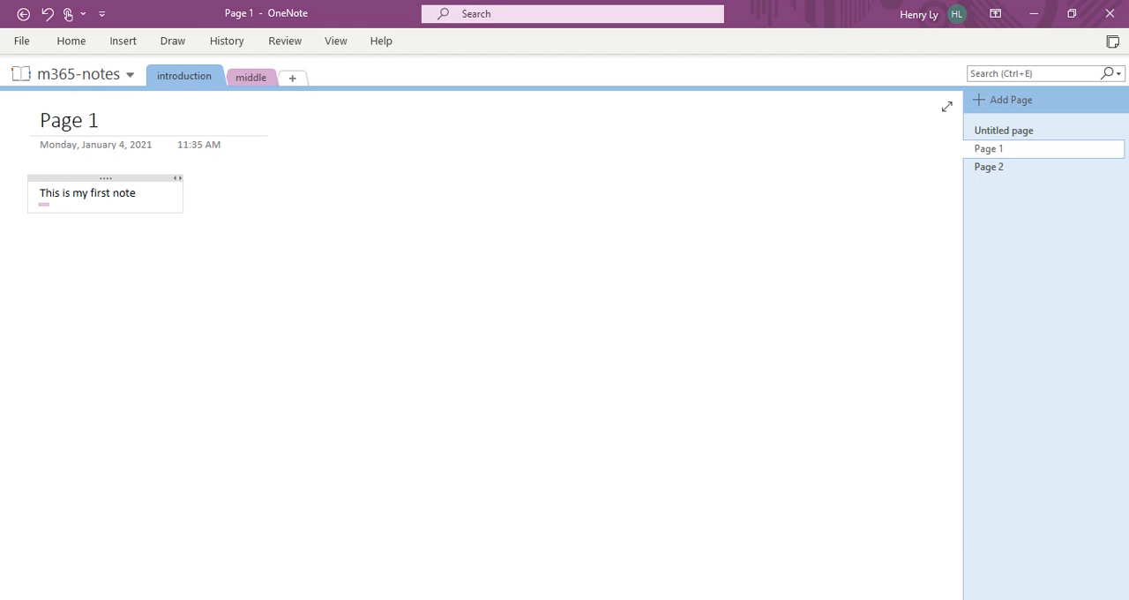
text( I am taking)
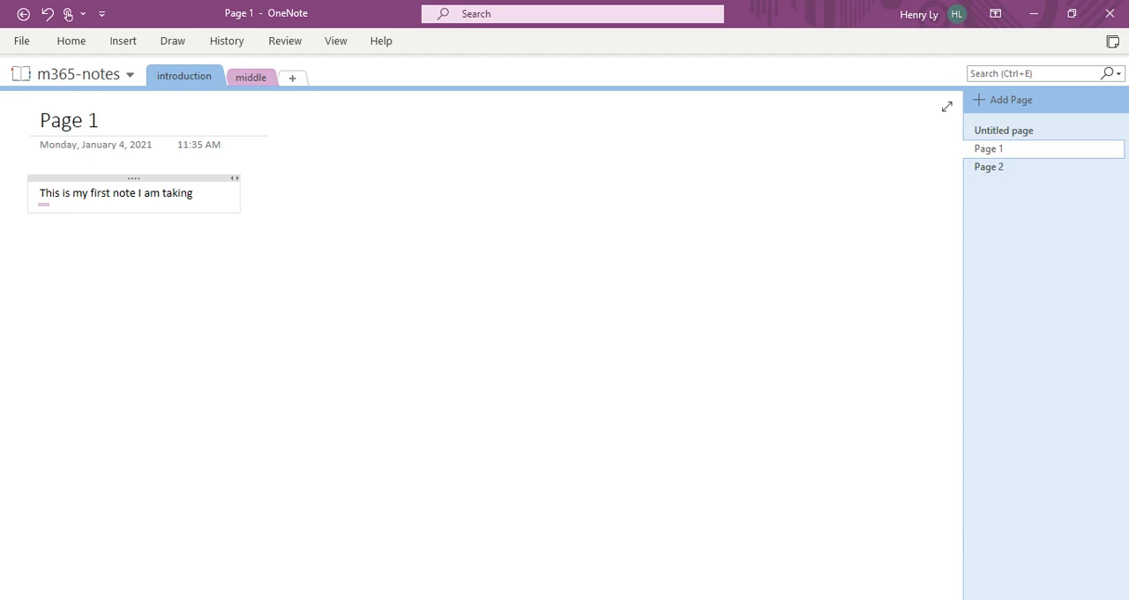
drag(195, 194, 39, 192)
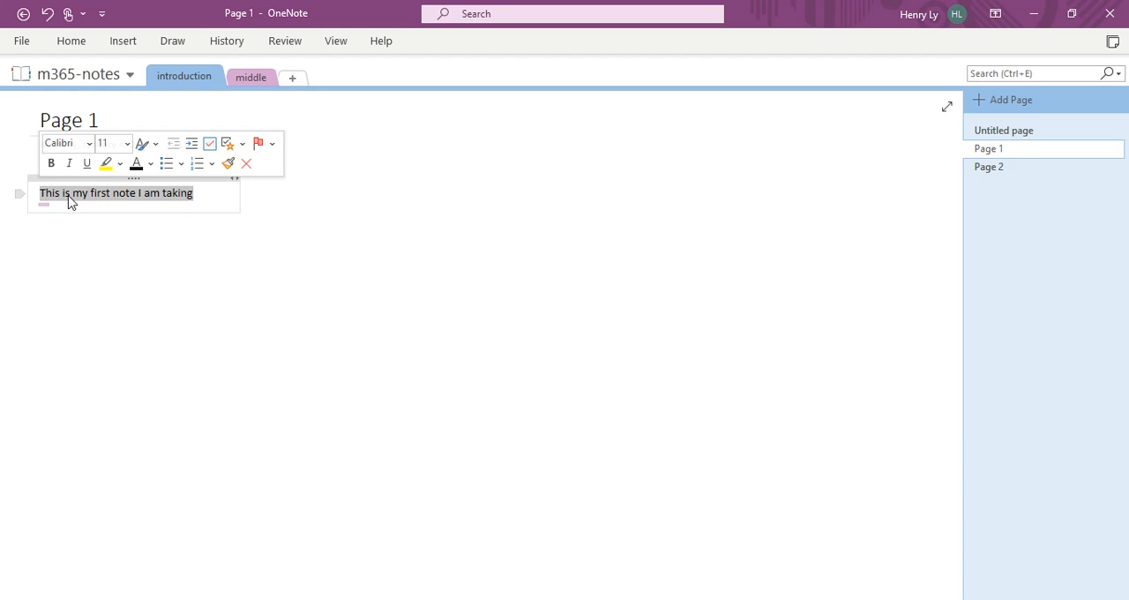
right_click(72, 201)
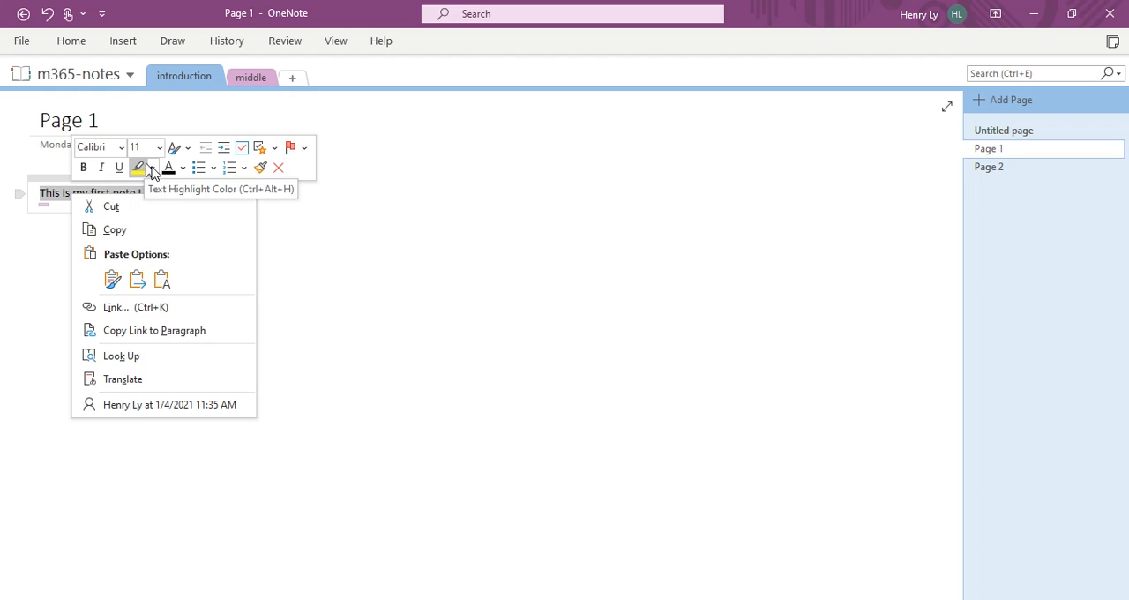
click(303, 240)
click(265, 225)
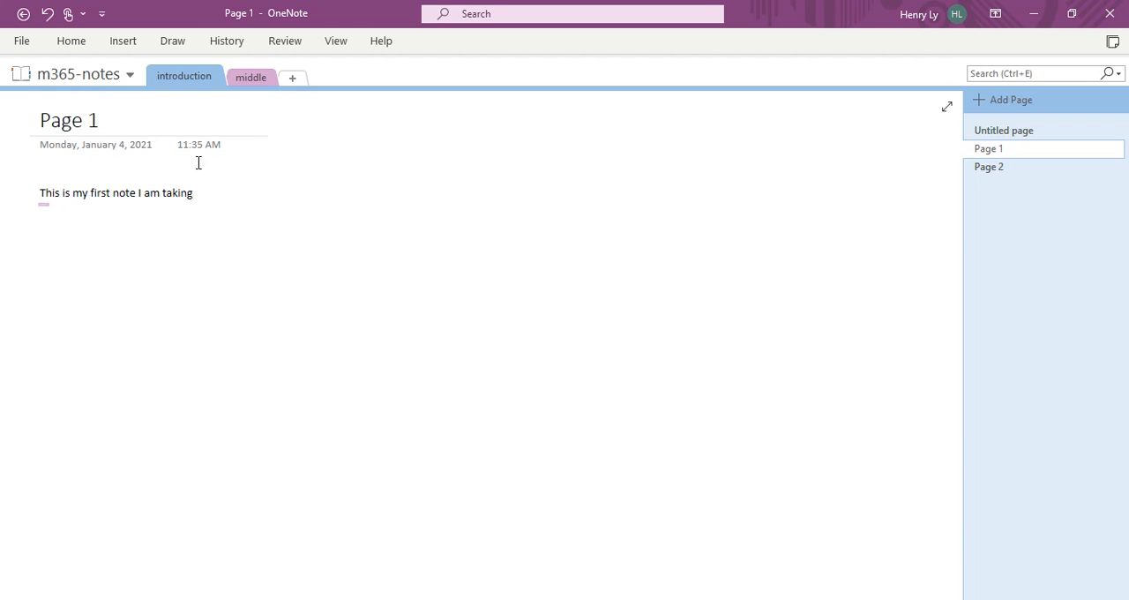
click(73, 41)
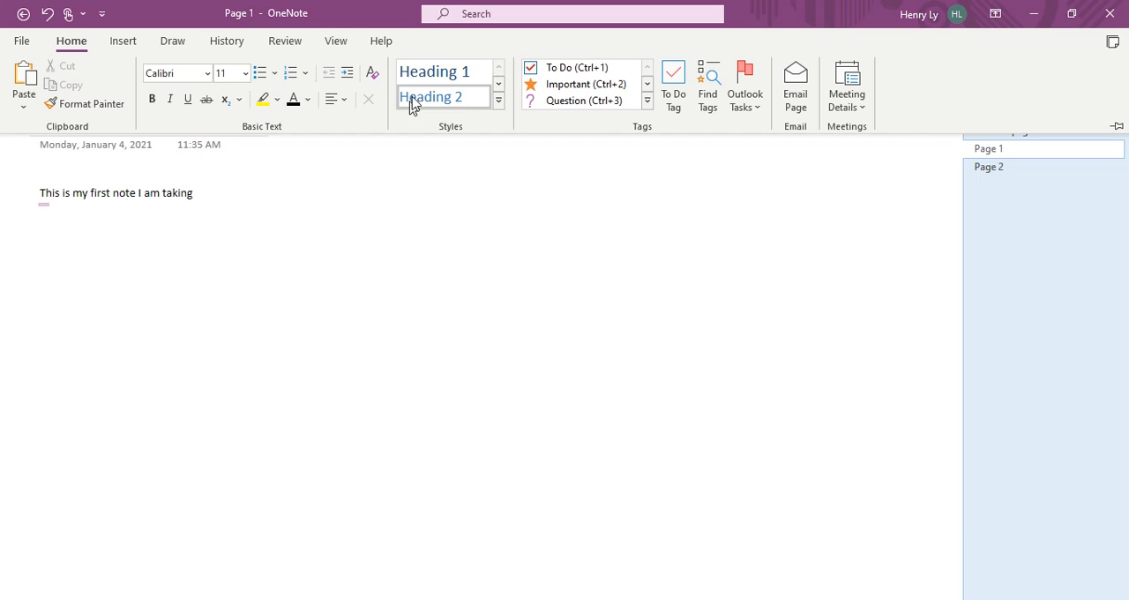
click(221, 199)
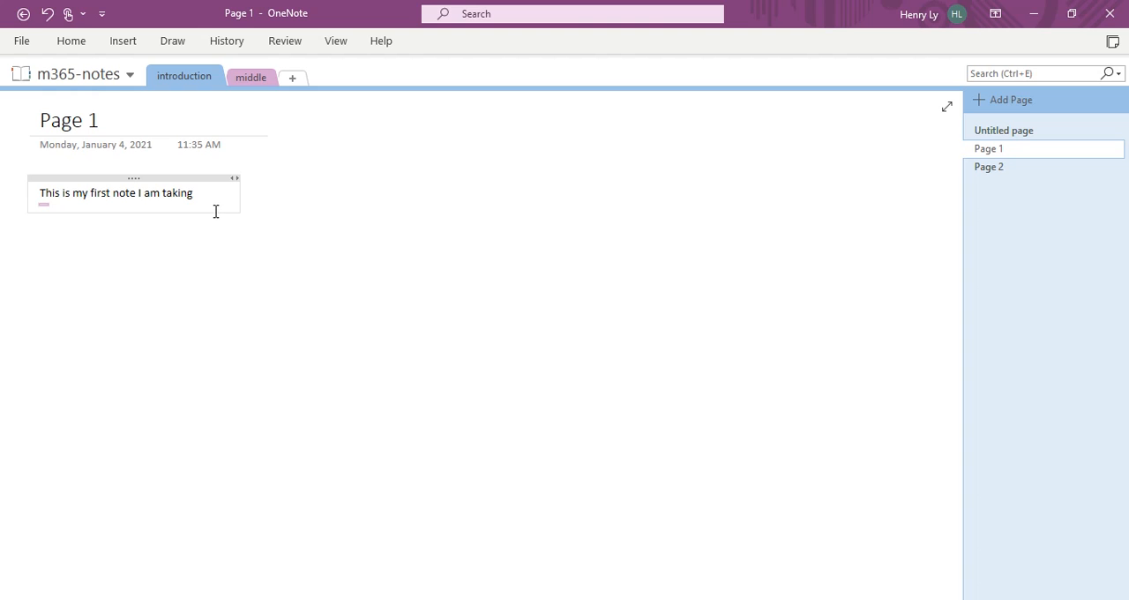
Step: Search online pictures for "note book" and insert the yellow spiral notebook drawing with eraser and pen into Page 1
click(129, 44)
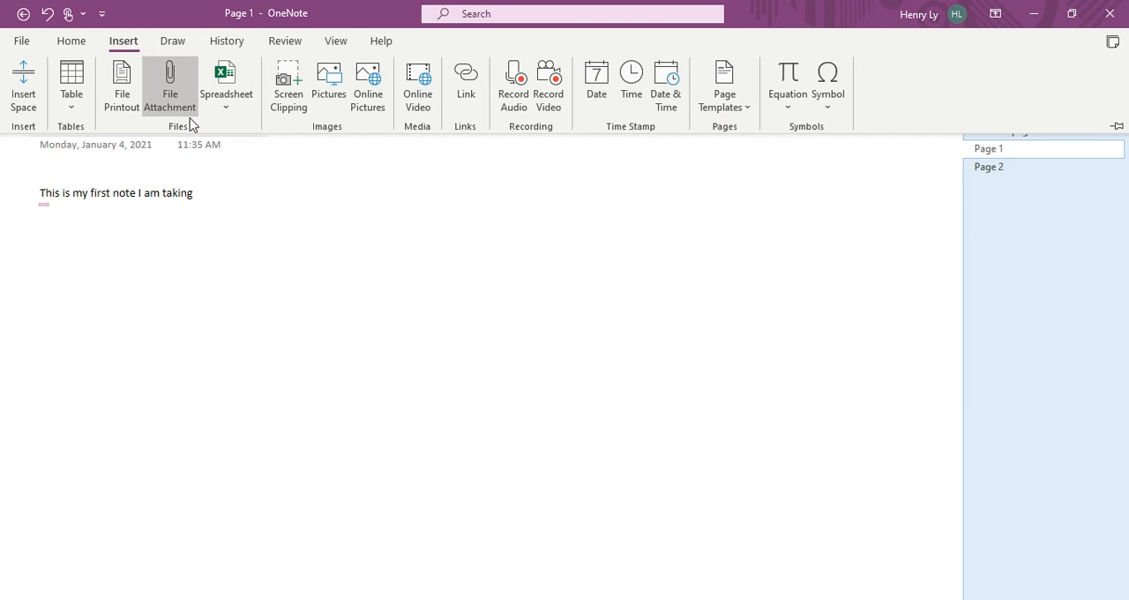
click(374, 107)
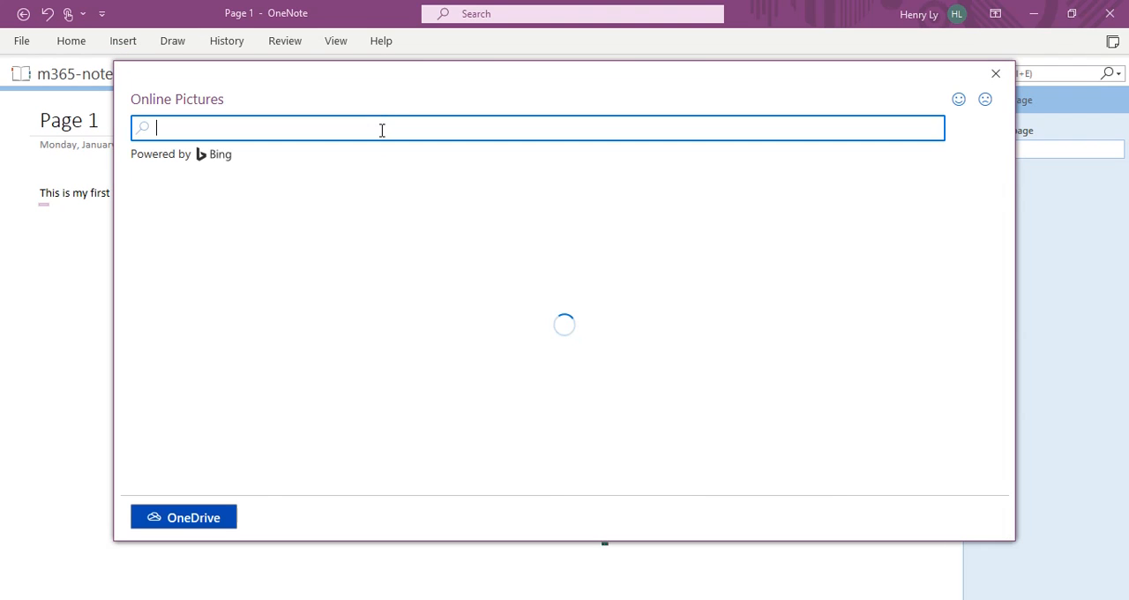
click(380, 129)
text(note book)
key(Return)
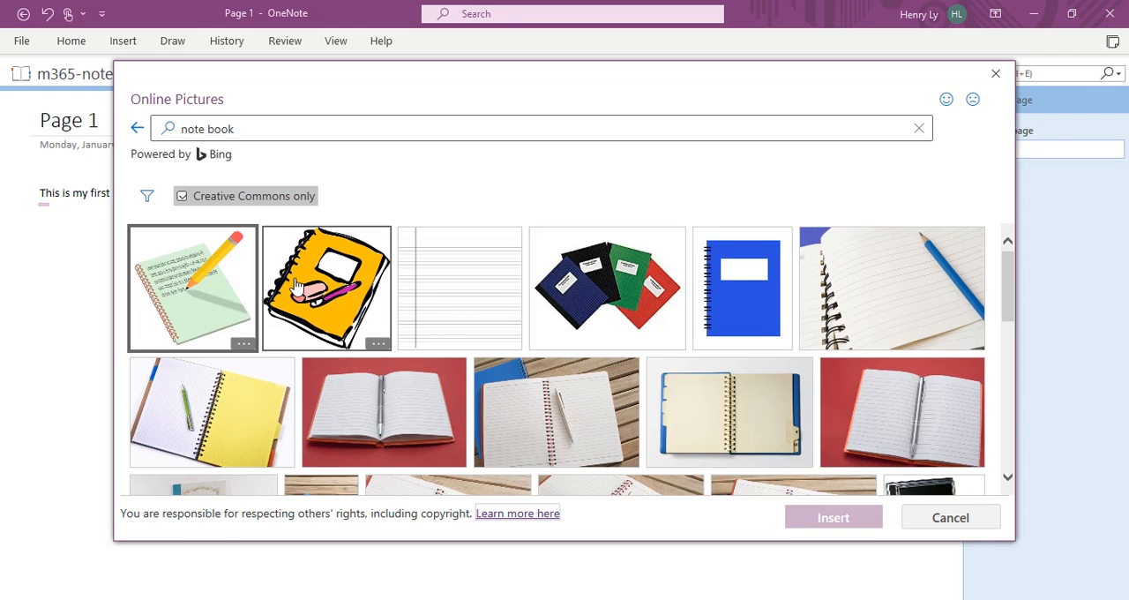
click(298, 288)
click(843, 519)
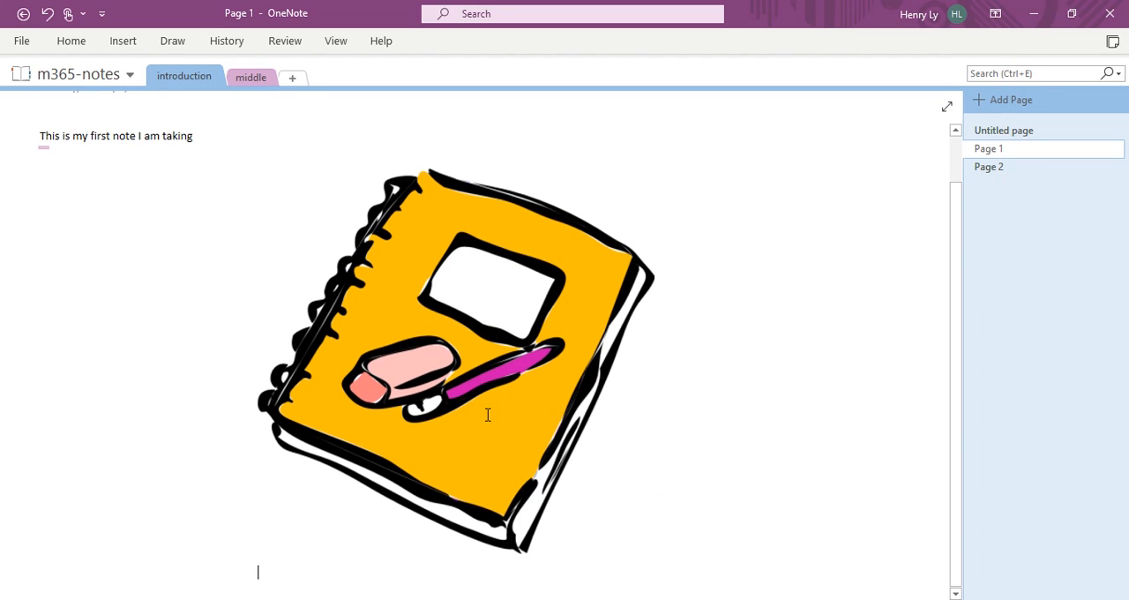
Step: Move the text note's container further down Page 1, clear of the page title
scroll(488, 414, up, 2)
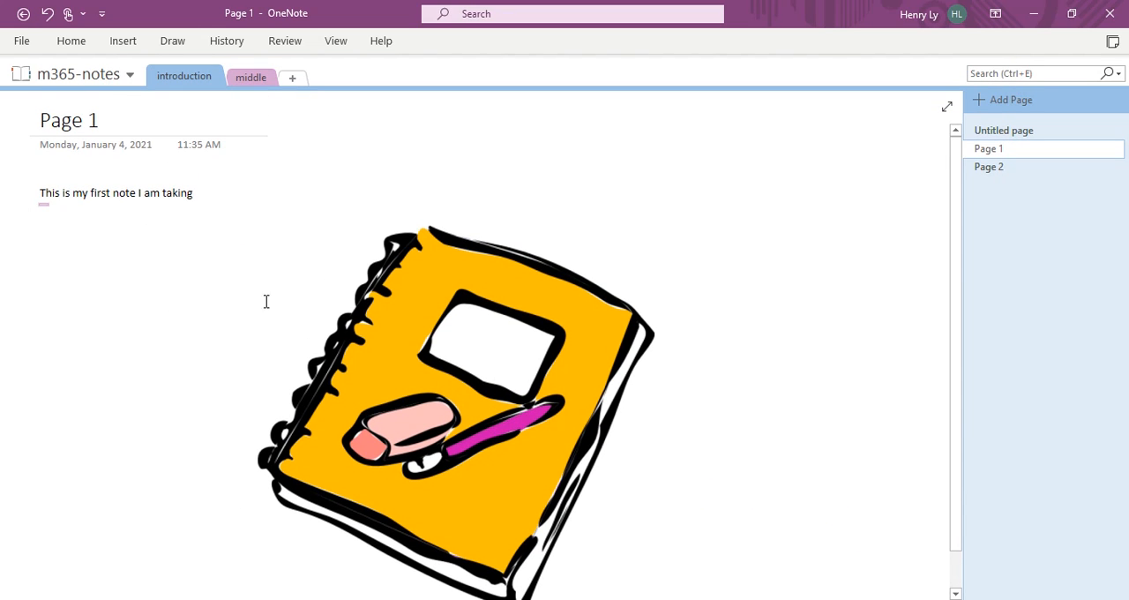
click(178, 251)
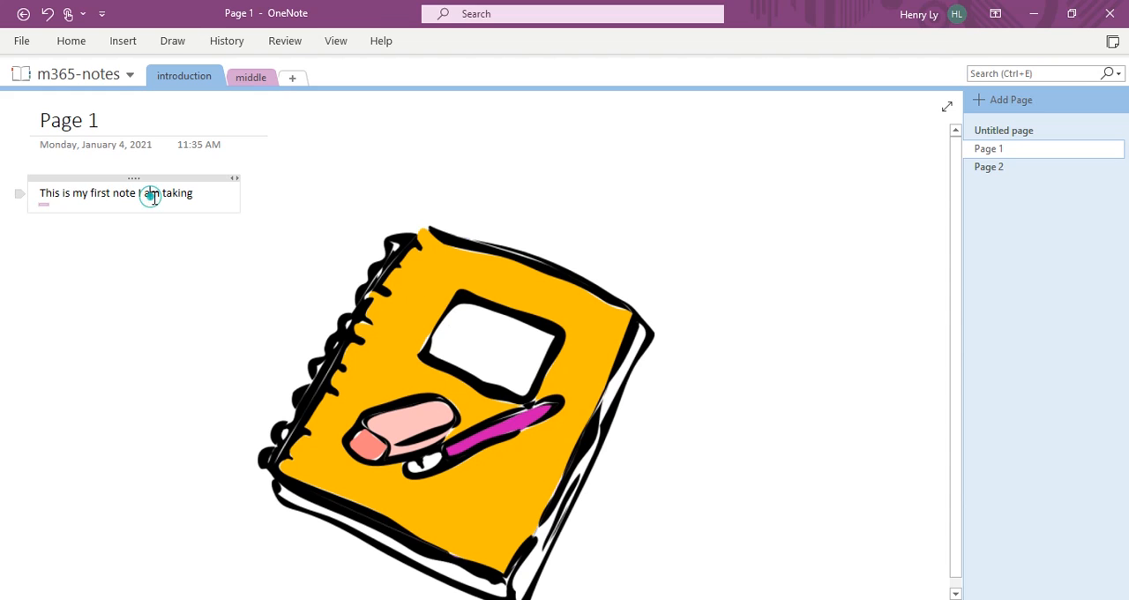
drag(188, 180, 210, 345)
Step: Shrink the yellow notebook picture and move it to the upper right area of Page 1
click(438, 391)
drag(655, 222, 509, 366)
drag(379, 410, 704, 229)
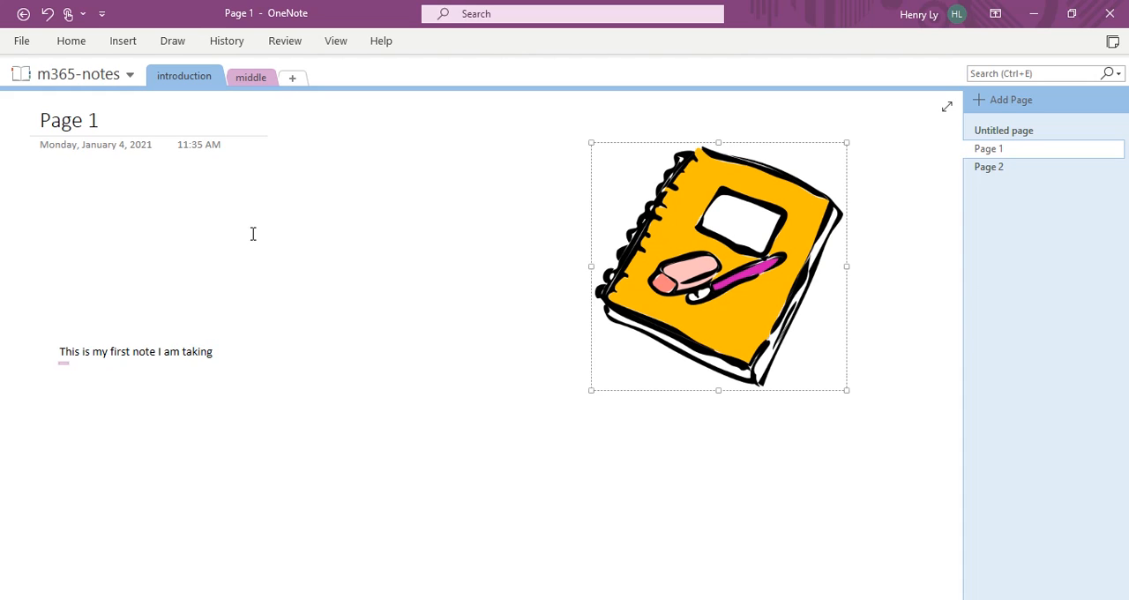
Step: Open the notebook information view
click(22, 41)
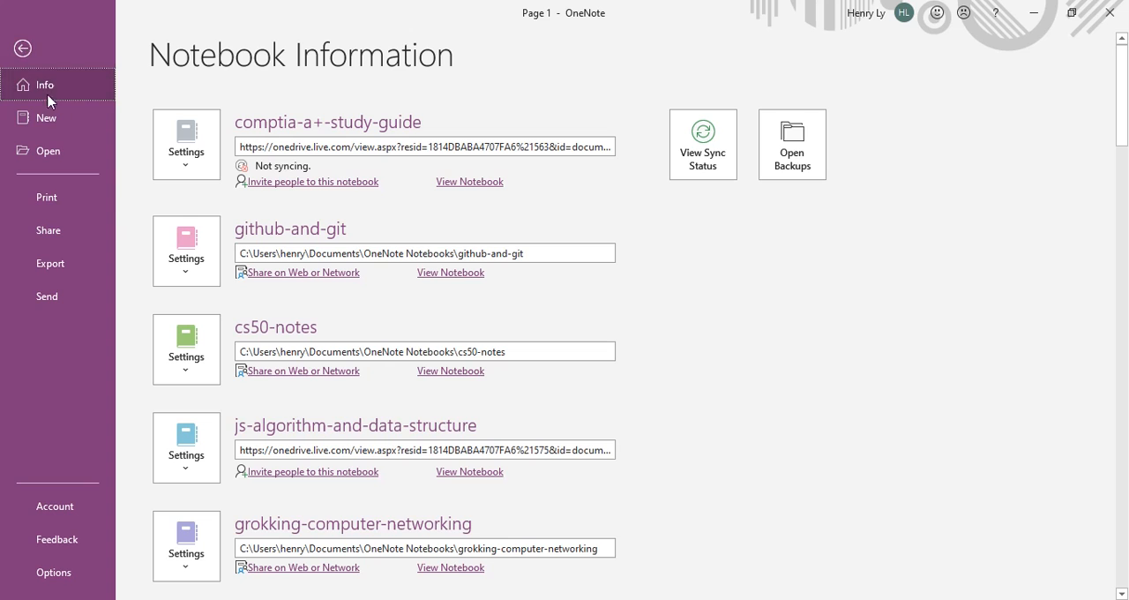